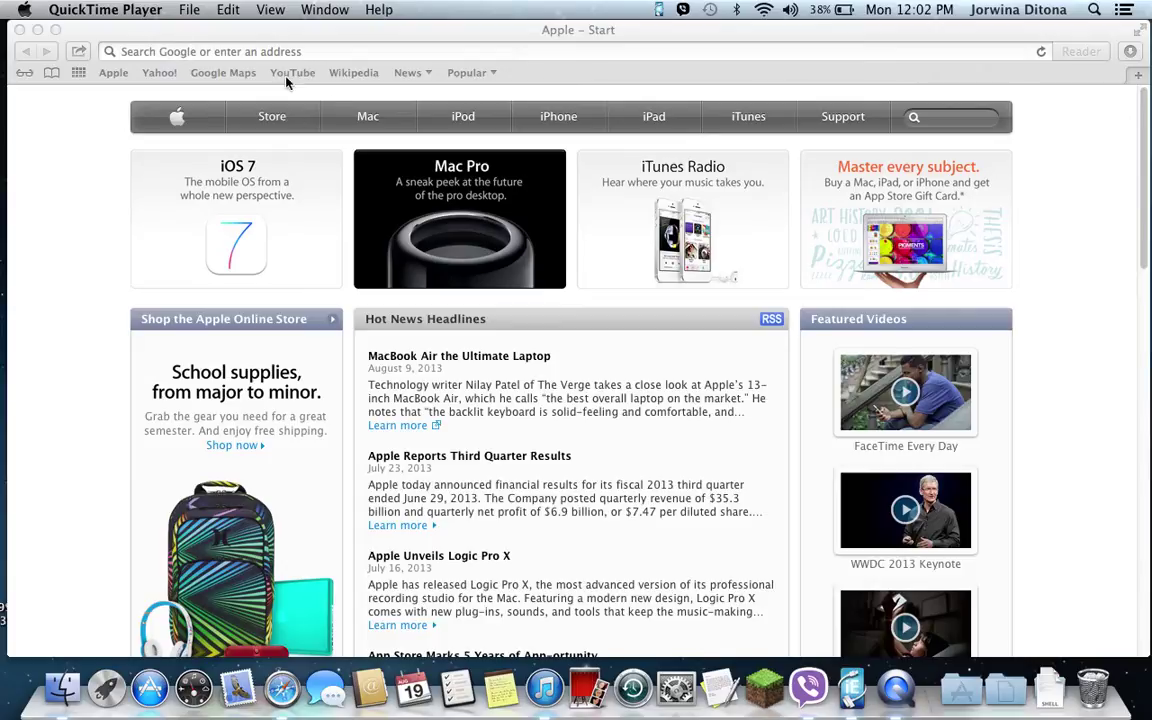
Search the web for iexplorer, open Macroplant's iExplorer page, and close the browser window.
{"action": "left_click", "coordinate": [306, 32]}
{"action": "left_click_drag", "start_coordinate": [299, 39], "coordinate": [296, 37]}
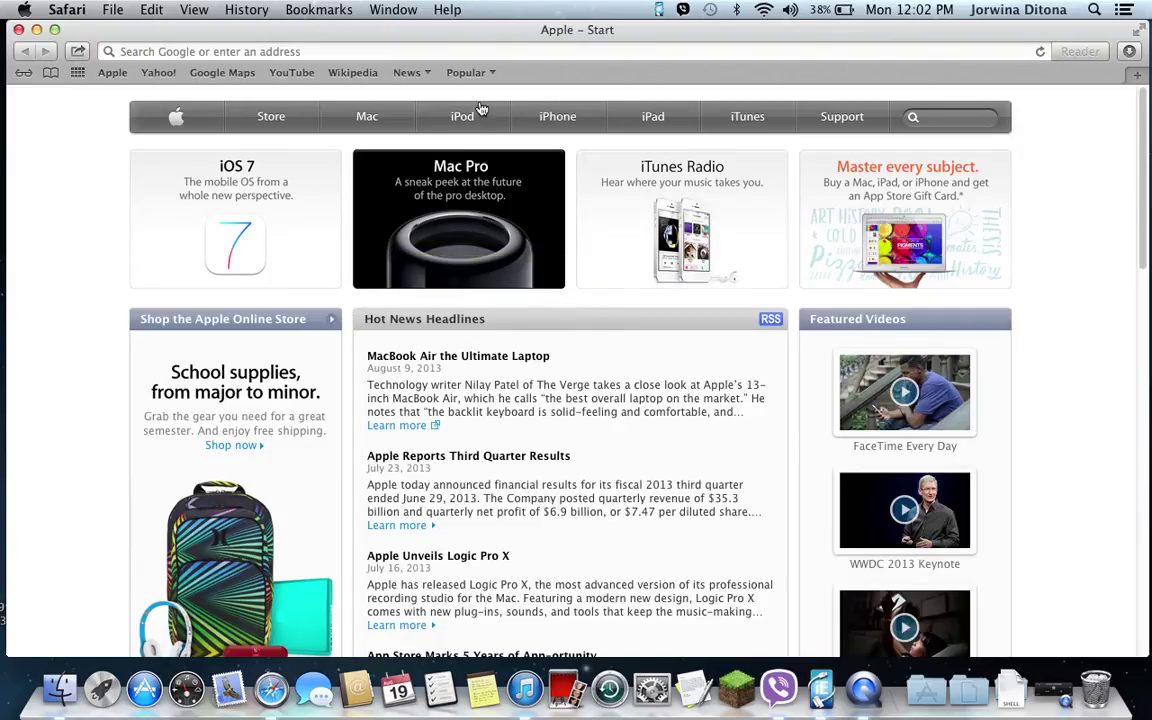
{"action": "left_click", "coordinate": [397, 51]}
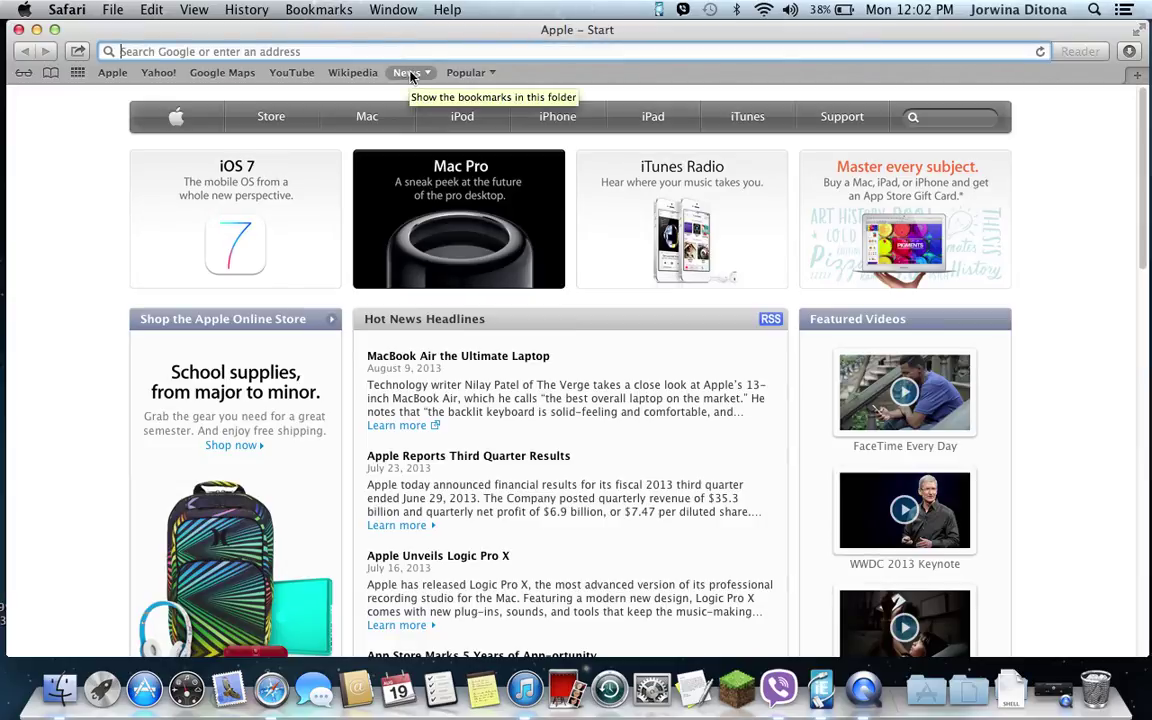
{"action": "type", "text": "iex"}
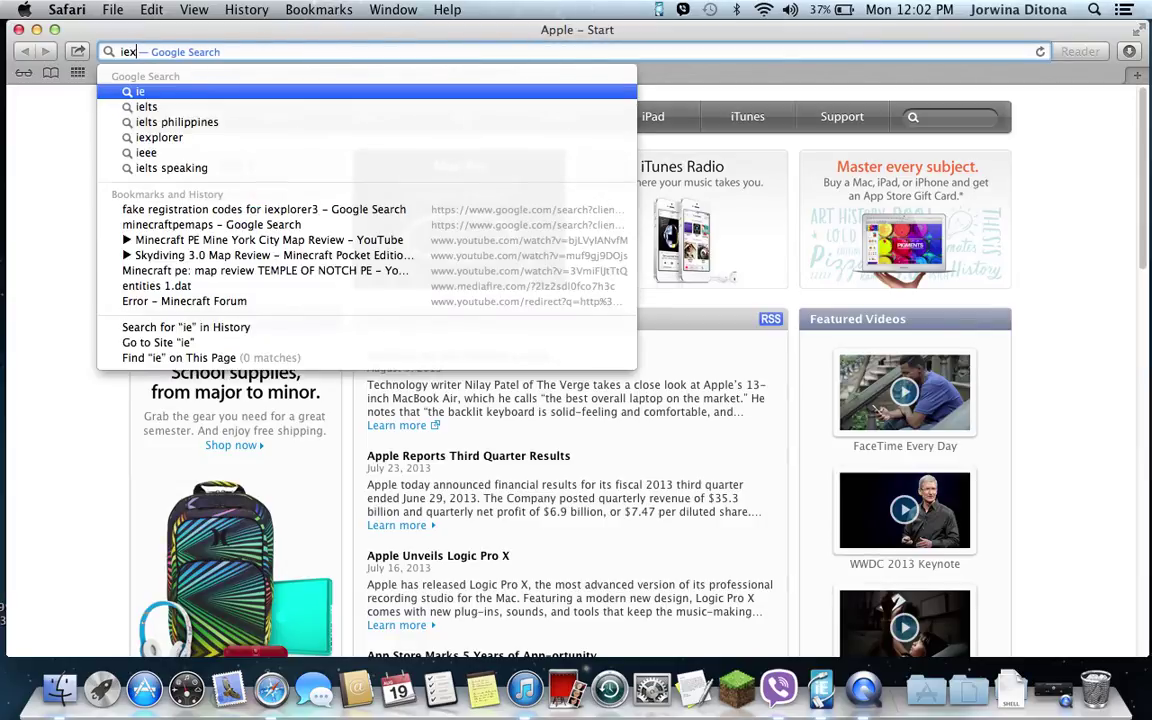
{"action": "type", "text": "plorer"}
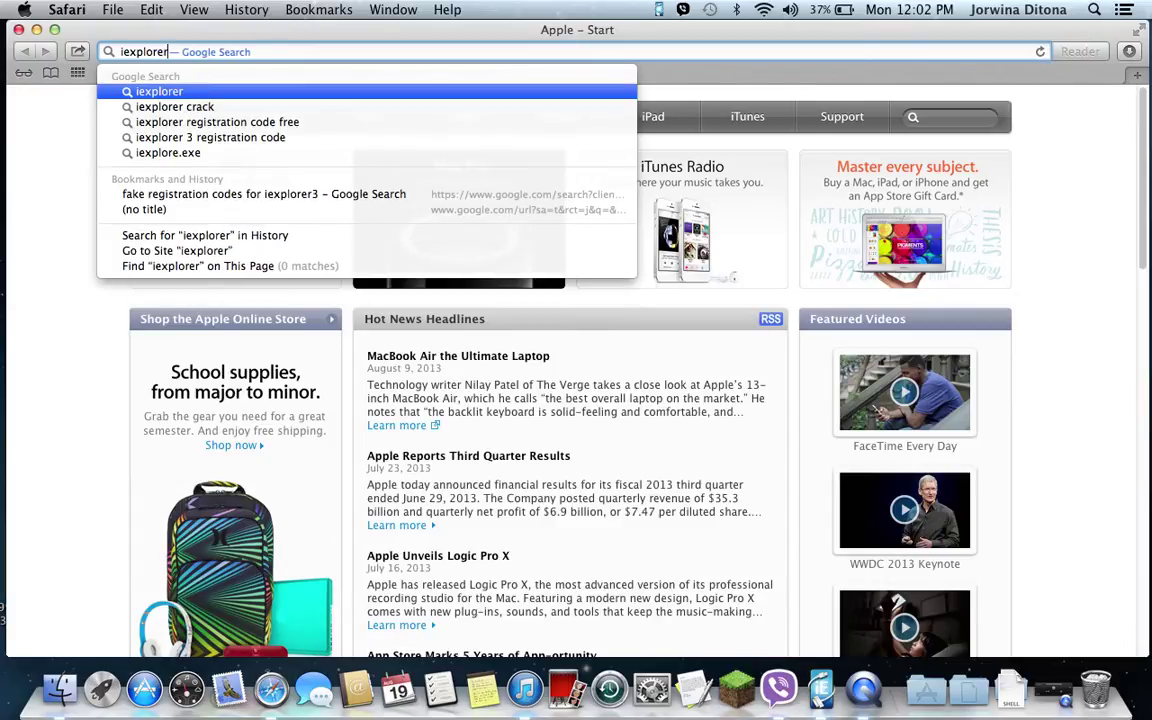
{"action": "key", "text": "Return"}
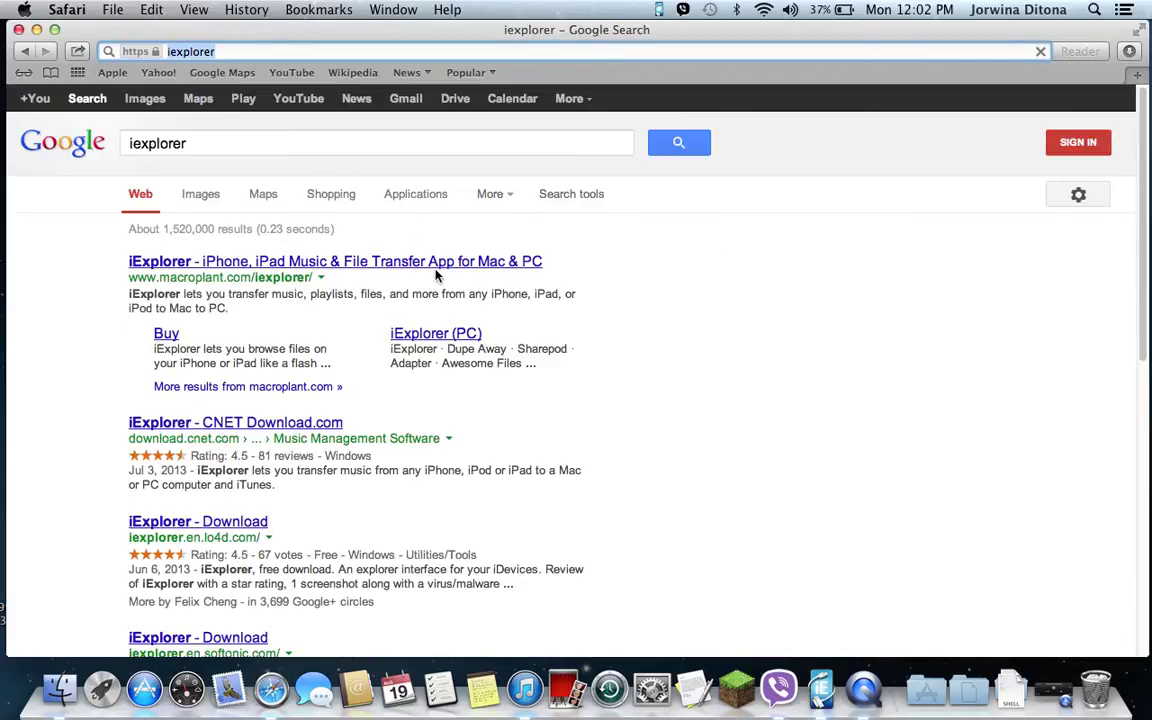
{"action": "left_click", "coordinate": [462, 265]}
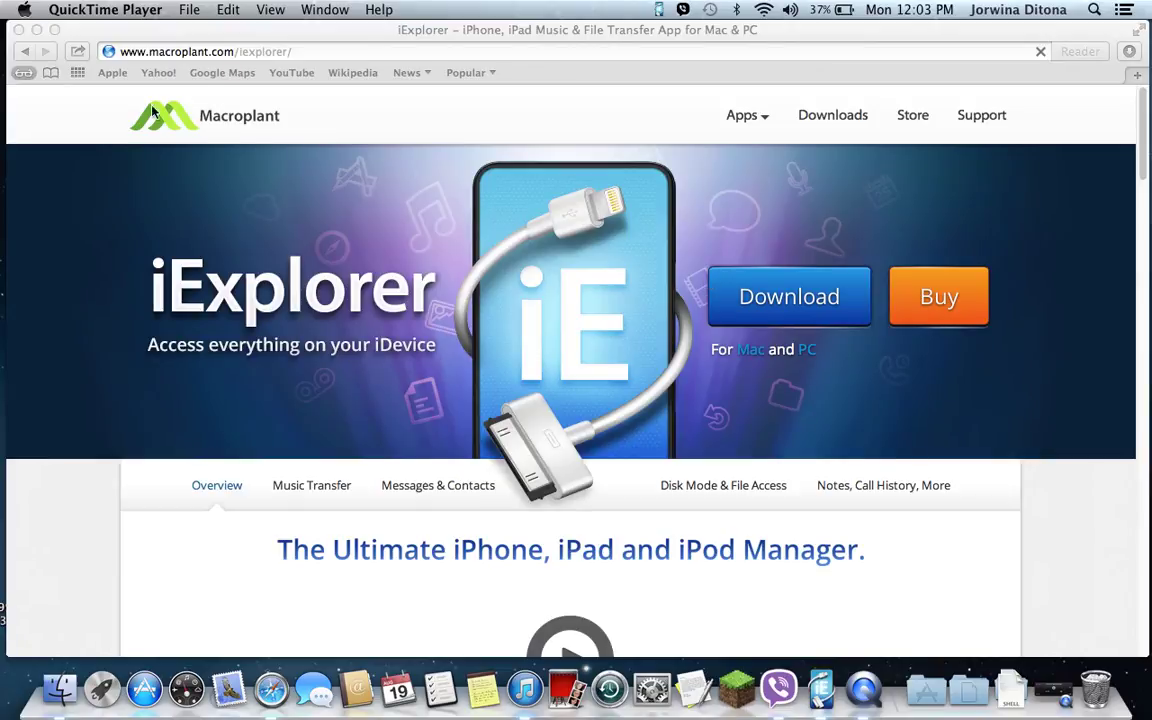
{"action": "left_click", "coordinate": [18, 31]}
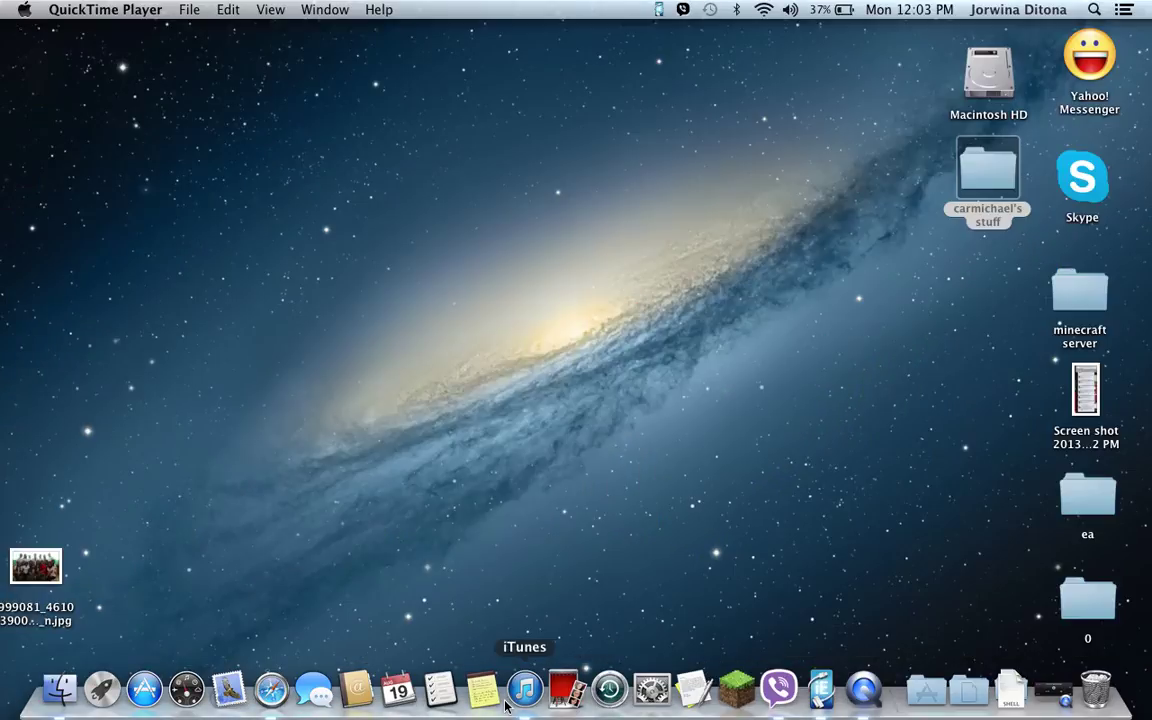
Search the web for "mcpe maps" in a new browser window and open the Minecraft Forum's MCPE: Maps section.
{"action": "left_click", "coordinate": [270, 689]}
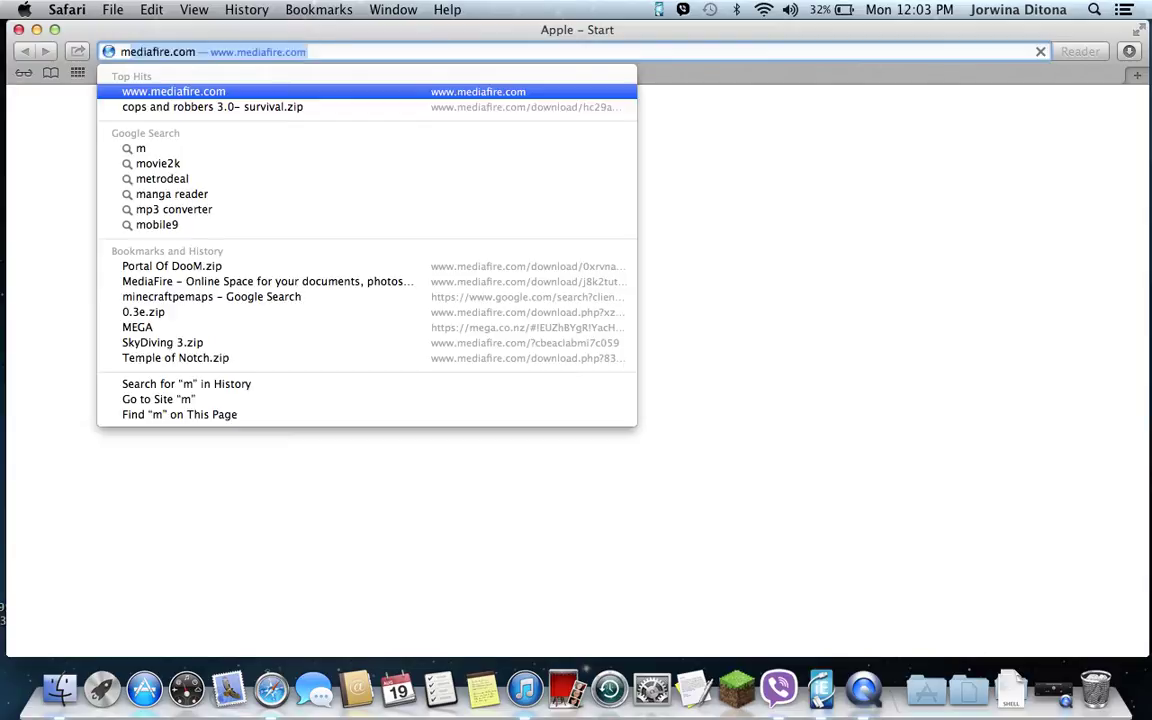
{"action": "type", "text": " maps"}
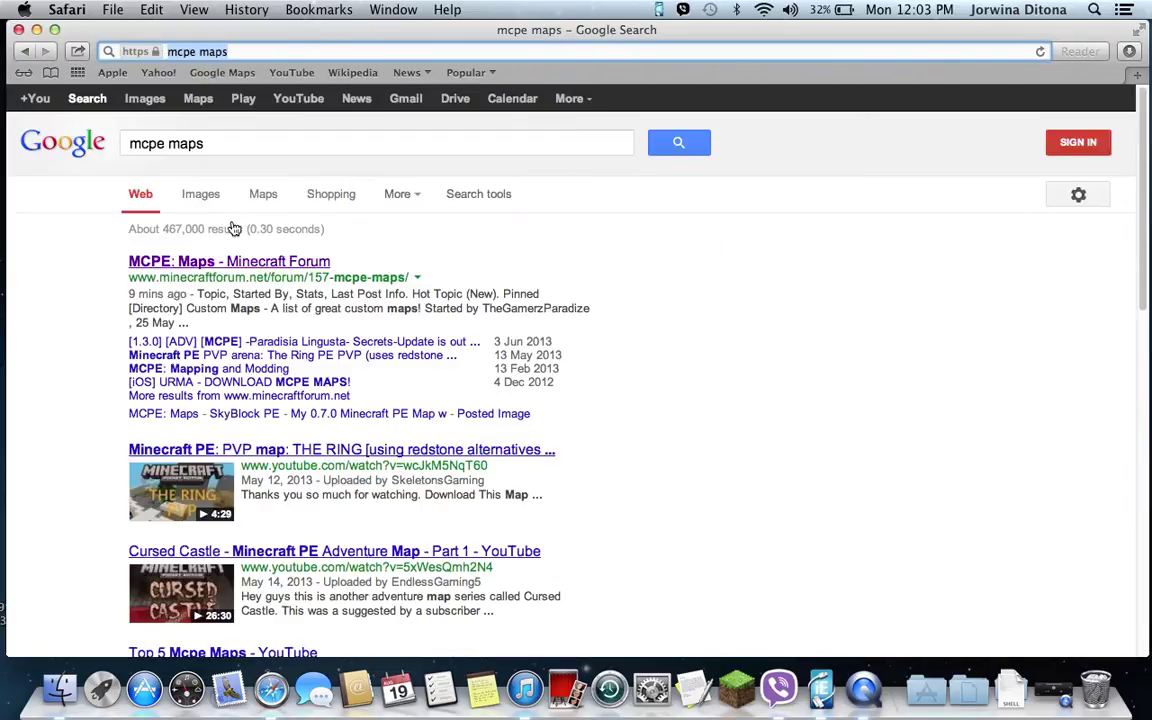
{"action": "left_click", "coordinate": [240, 267]}
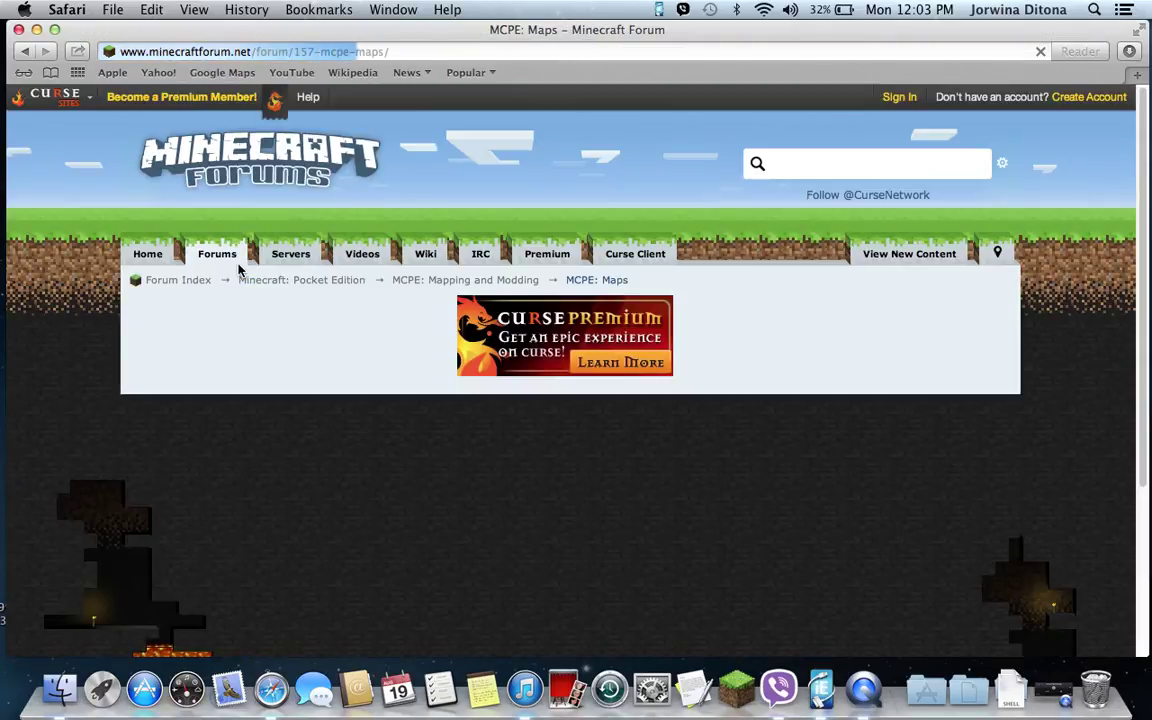
Find the "Skyblock 0.7.3 pe =)" topic in the MCPE: Maps topic list and open it.
{"action": "scroll", "coordinate": [310, 265], "scroll_direction": "down", "scroll_amount": 1}
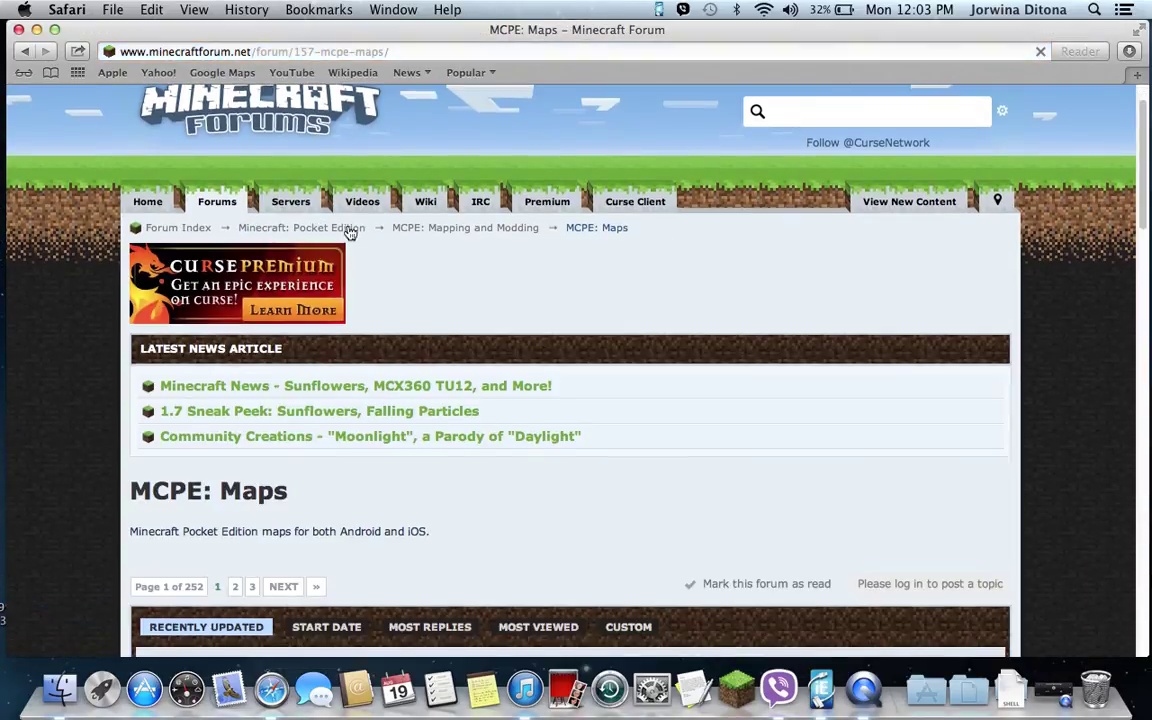
{"action": "scroll", "coordinate": [450, 380], "scroll_direction": "down", "scroll_amount": 8}
{"action": "scroll", "coordinate": [487, 378], "scroll_direction": "down", "scroll_amount": 9}
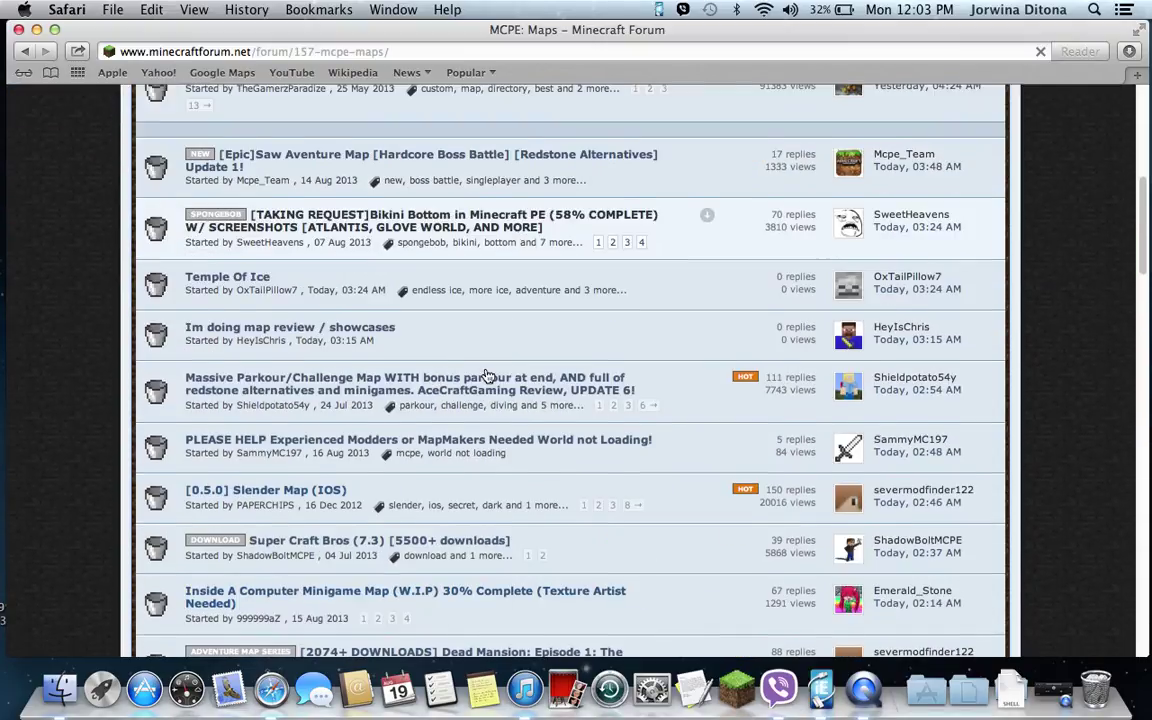
{"action": "scroll", "coordinate": [395, 393], "scroll_direction": "down", "scroll_amount": 4}
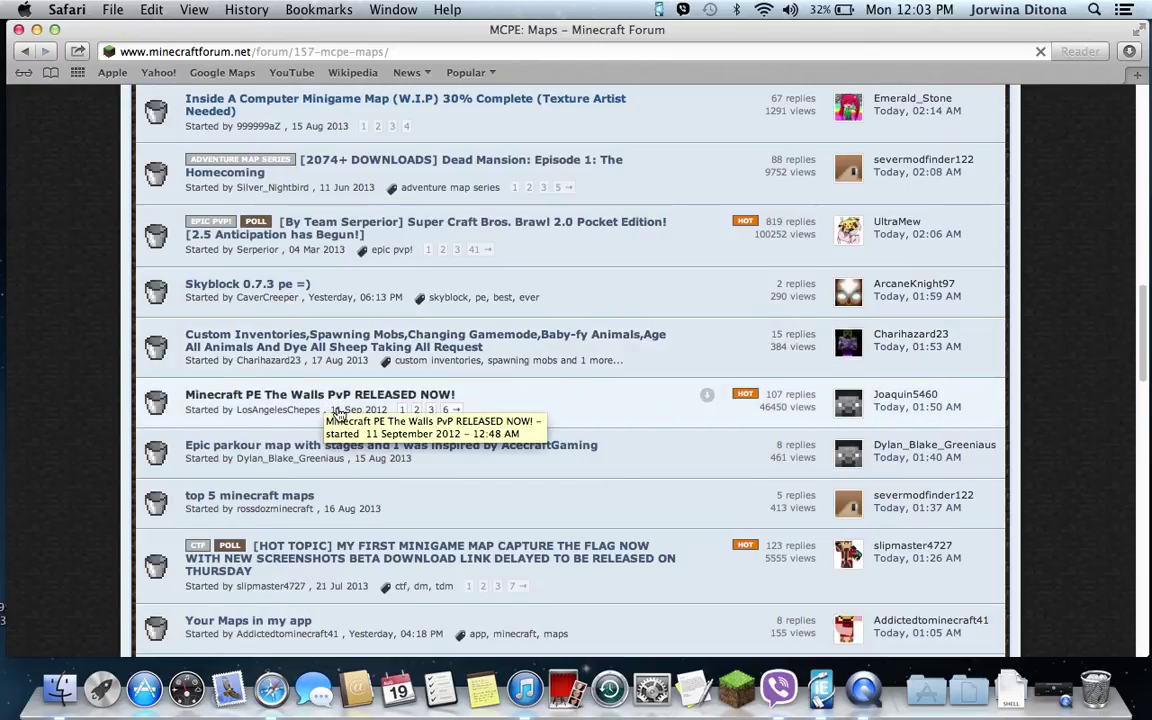
{"action": "scroll", "coordinate": [273, 335], "scroll_direction": "up", "scroll_amount": 1}
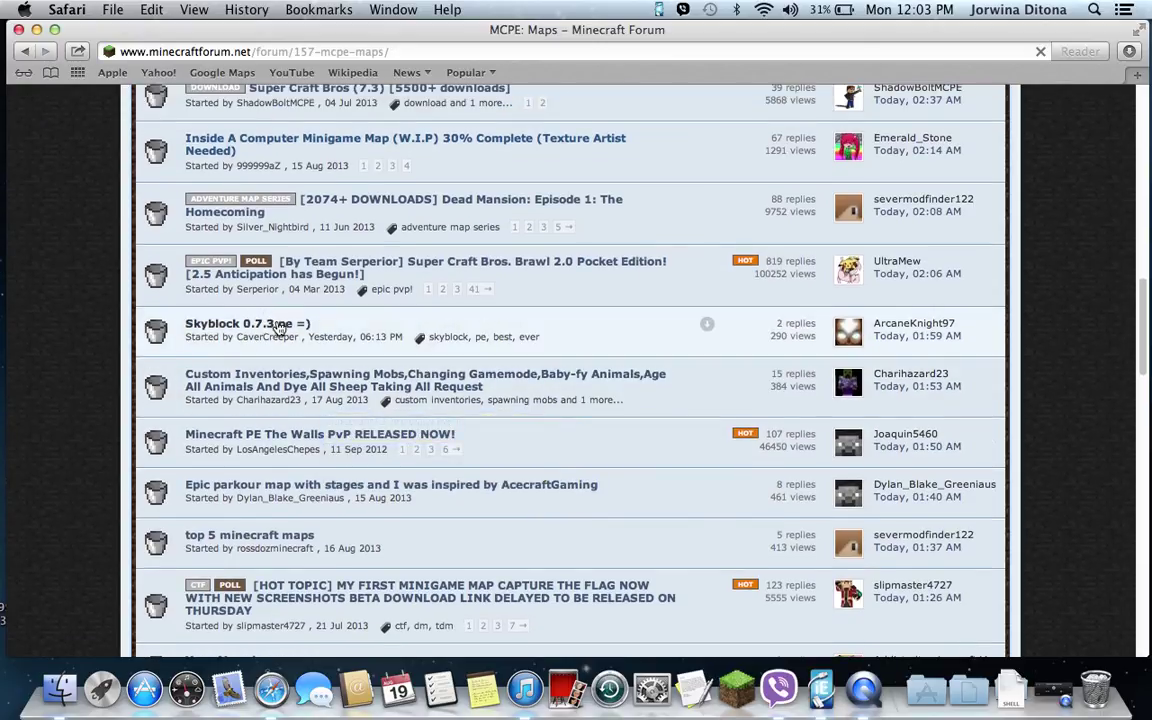
{"action": "left_click", "coordinate": [279, 326]}
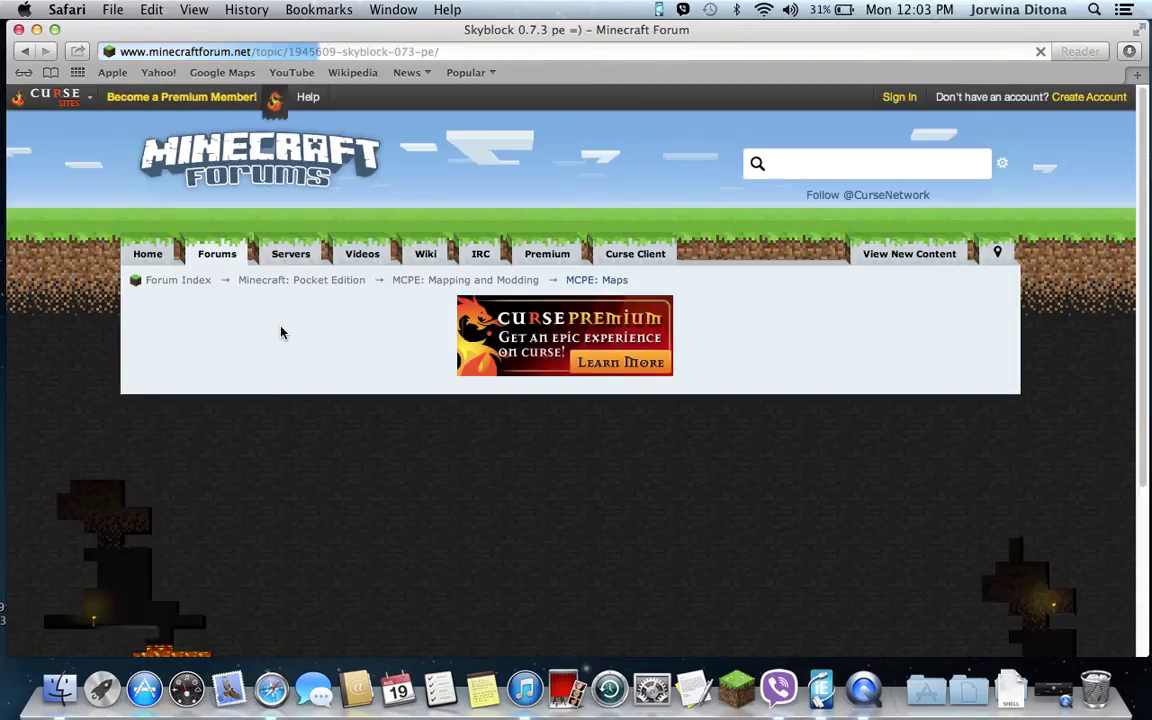
Open the Dropbox download link in the first post of the Skyblock topic.
{"action": "scroll", "coordinate": [445, 482], "scroll_direction": "down", "scroll_amount": 2}
{"action": "scroll", "coordinate": [380, 432], "scroll_direction": "down", "scroll_amount": 5}
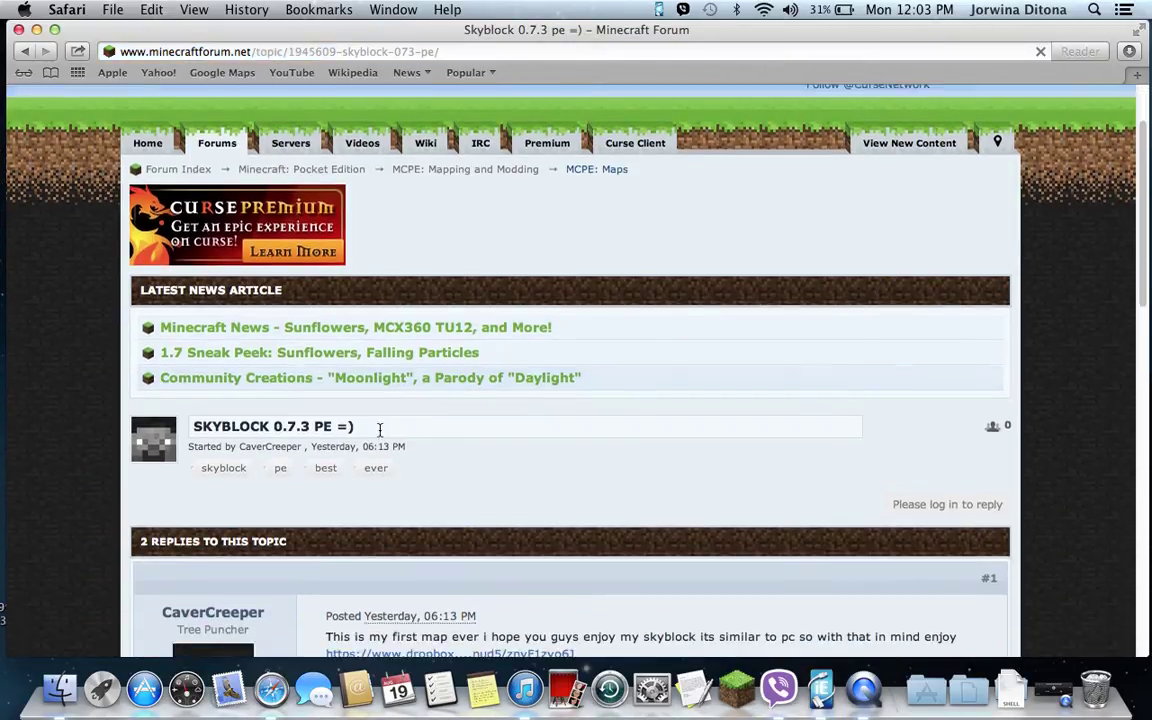
{"action": "scroll", "coordinate": [340, 410], "scroll_direction": "down", "scroll_amount": 4}
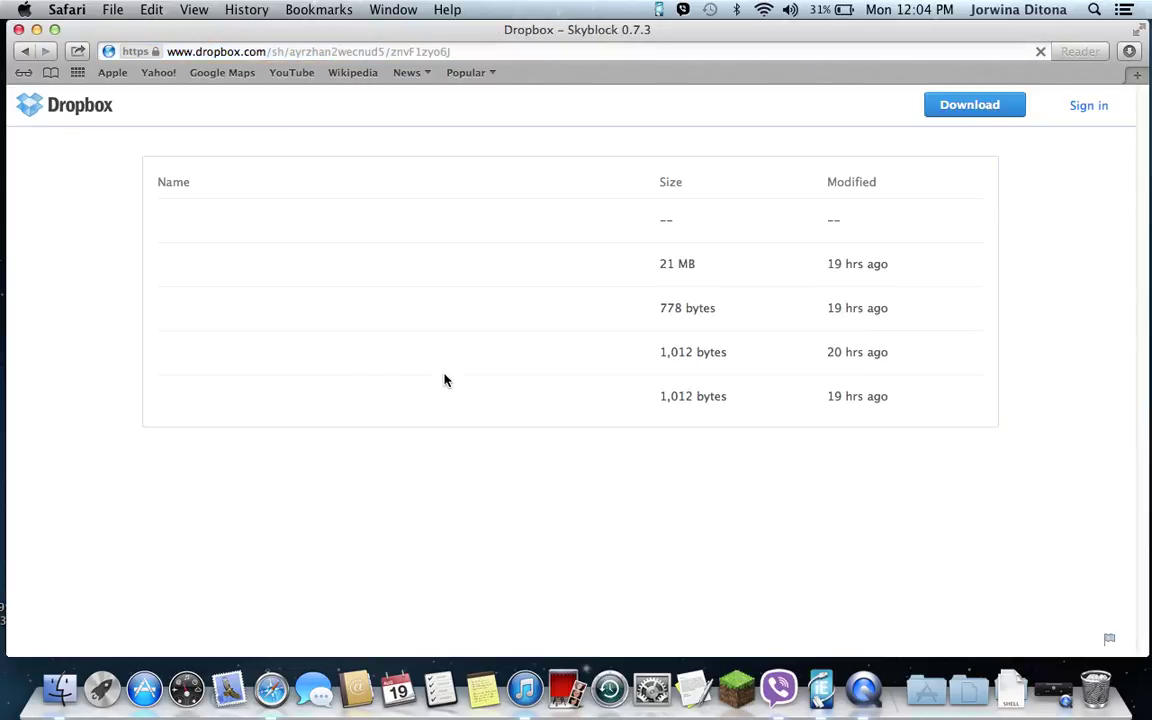
Download the shared Skyblock 0.7.3 Dropbox folder as a .zip and close the browser window.
{"action": "left_click", "coordinate": [964, 113]}
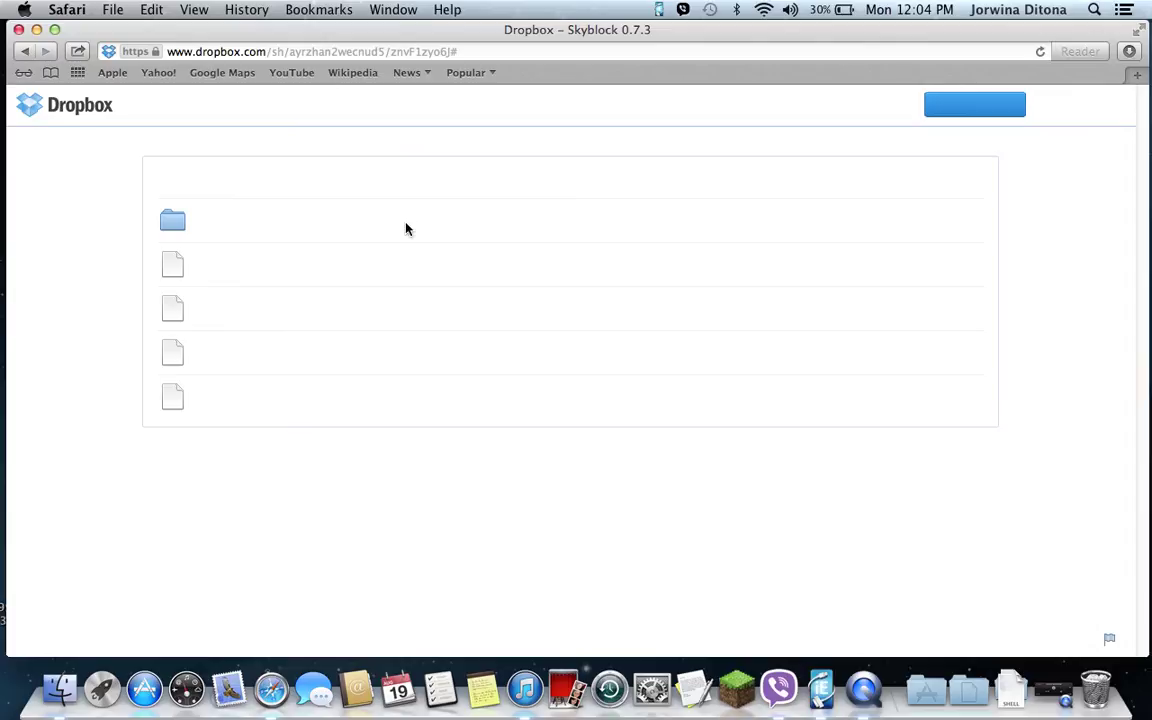
{"action": "left_click", "coordinate": [975, 108]}
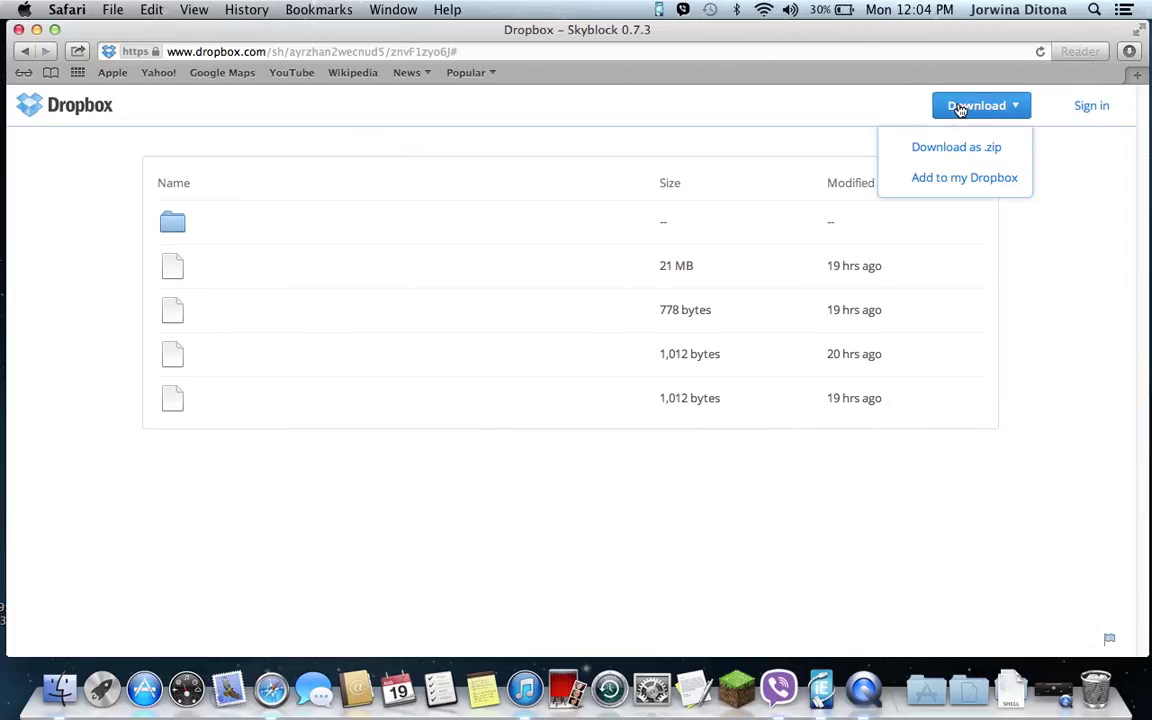
{"action": "left_click", "coordinate": [957, 148]}
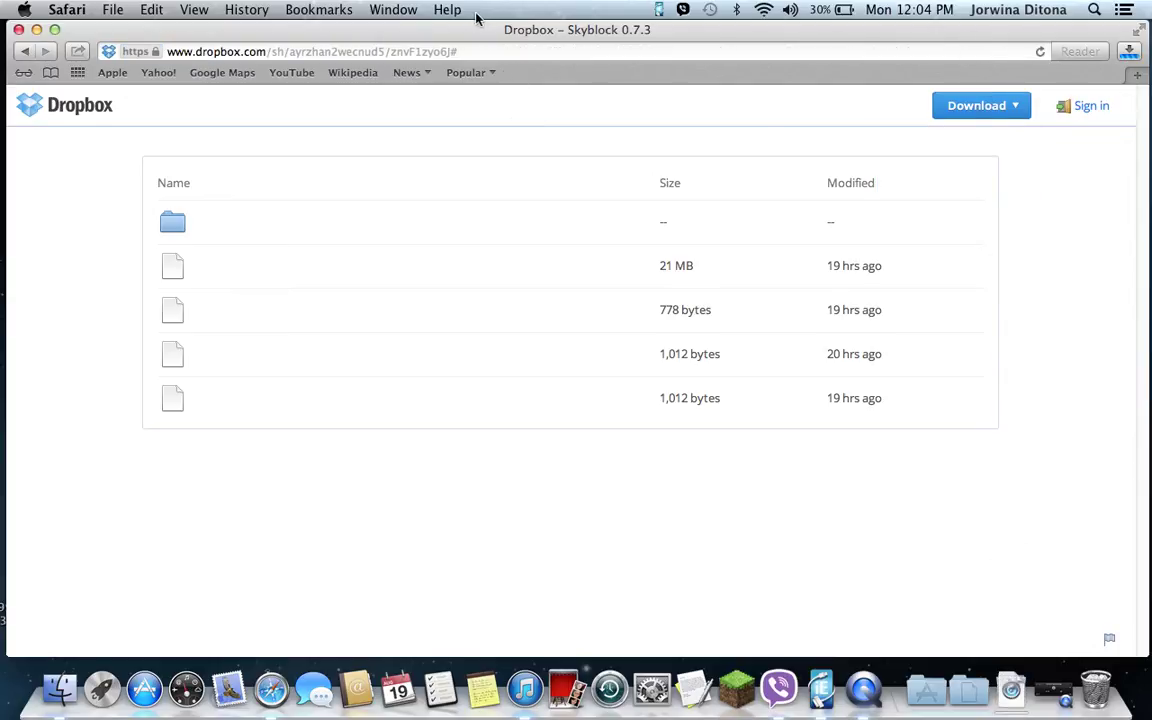
{"action": "left_click", "coordinate": [18, 30]}
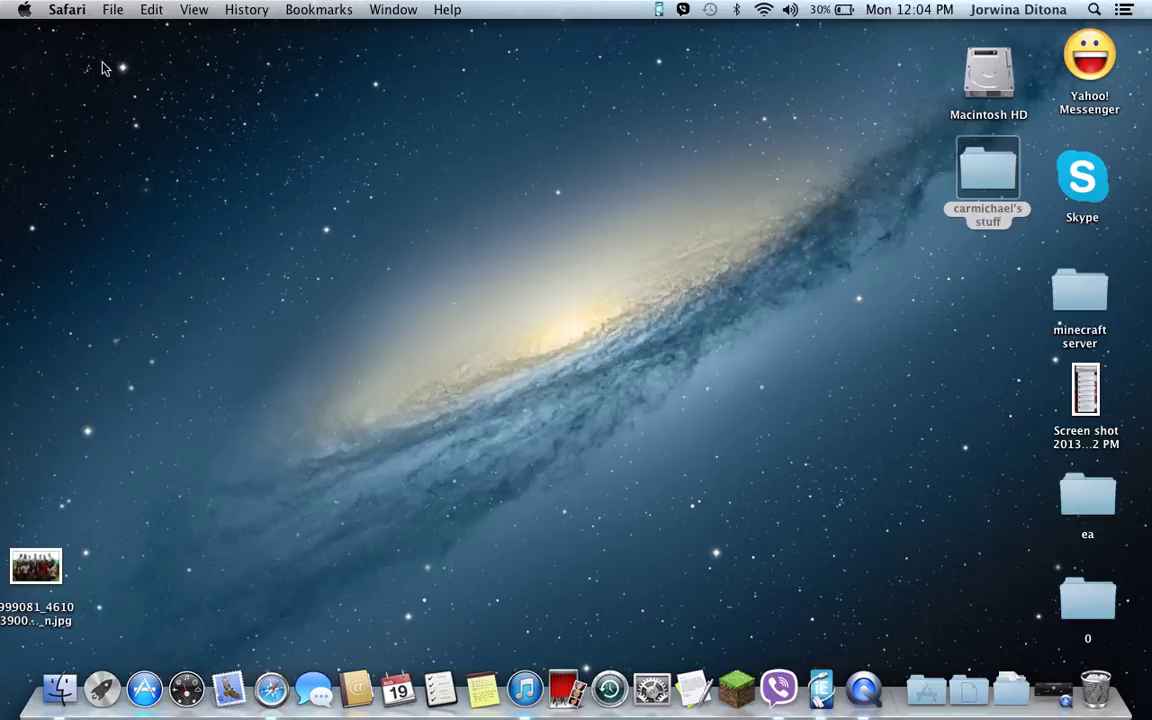
Move the downloaded Skyblock 0 folder onto the desktop and delete the desktop folder named 0.
{"action": "left_click", "coordinate": [1013, 687]}
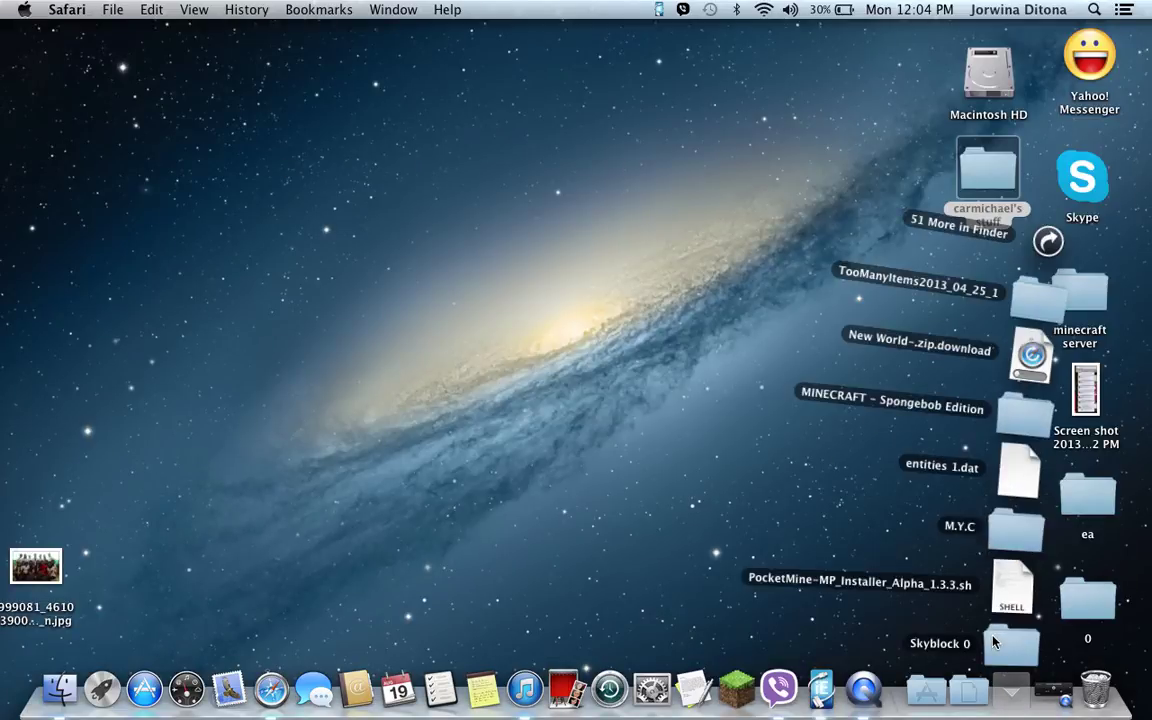
{"action": "left_click_drag", "start_coordinate": [993, 648], "coordinate": [985, 280]}
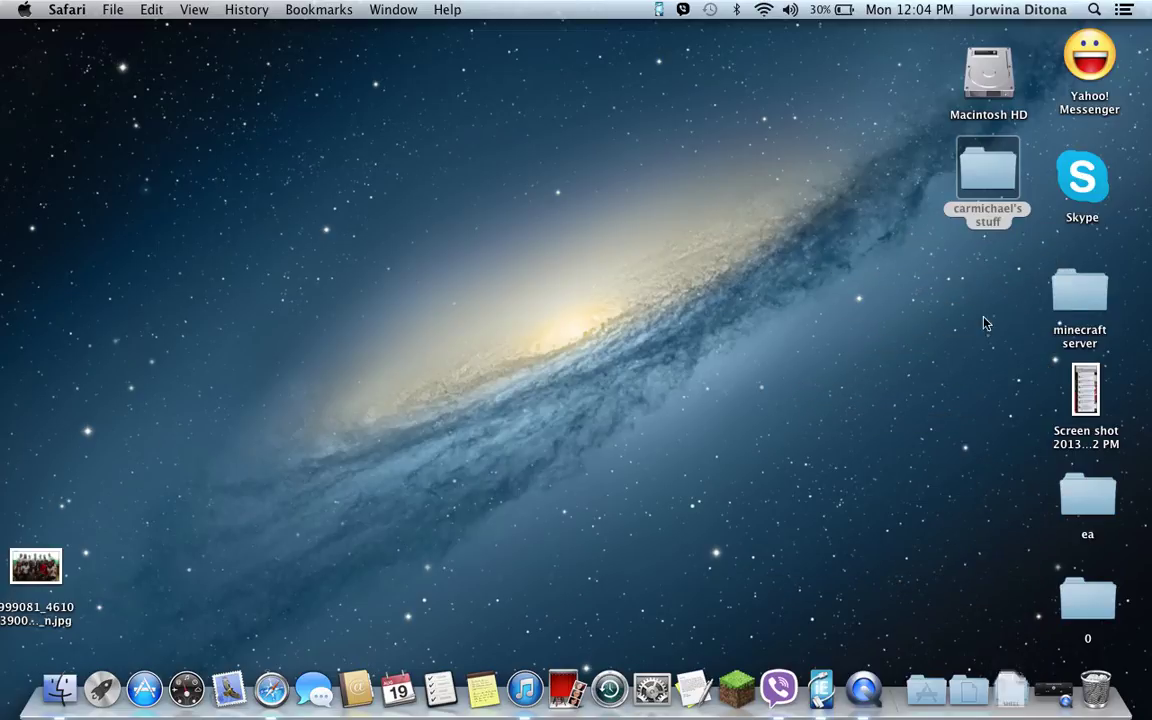
{"action": "left_click", "coordinate": [1098, 603]}
{"action": "key", "text": "super+BackSpace"}
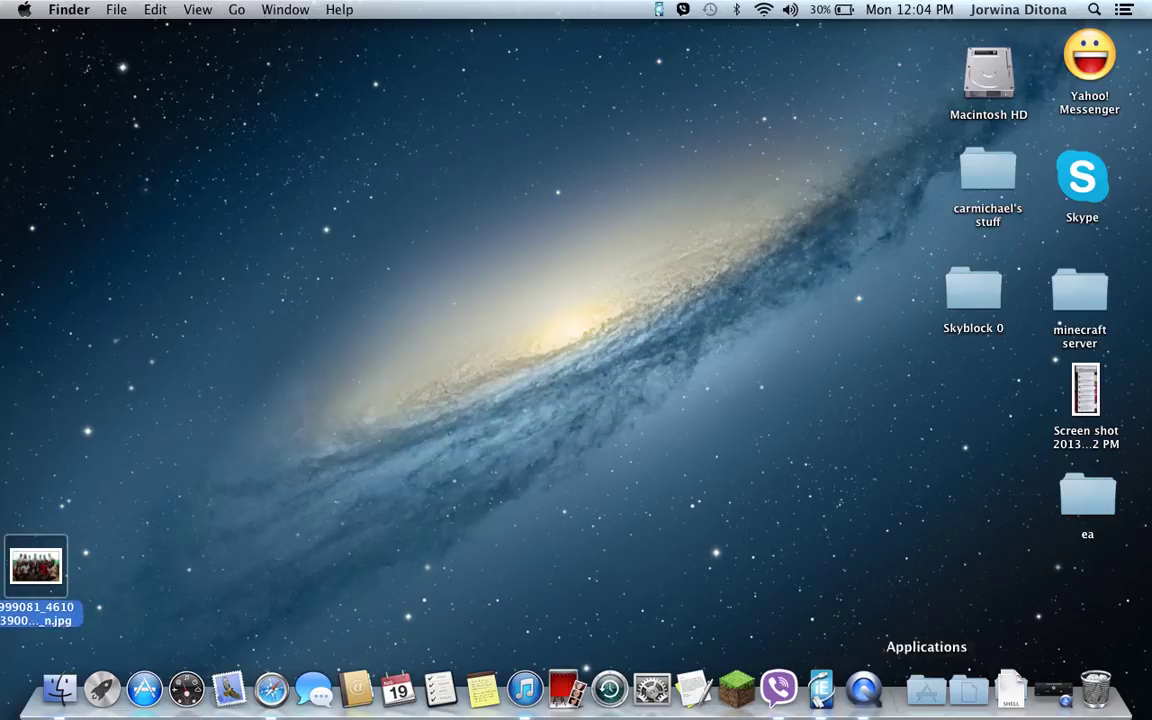
Launch iExplorer, move its window clear of the Dock, and open Minecraft PE among the connected iPod's apps.
{"action": "left_click", "coordinate": [819, 690]}
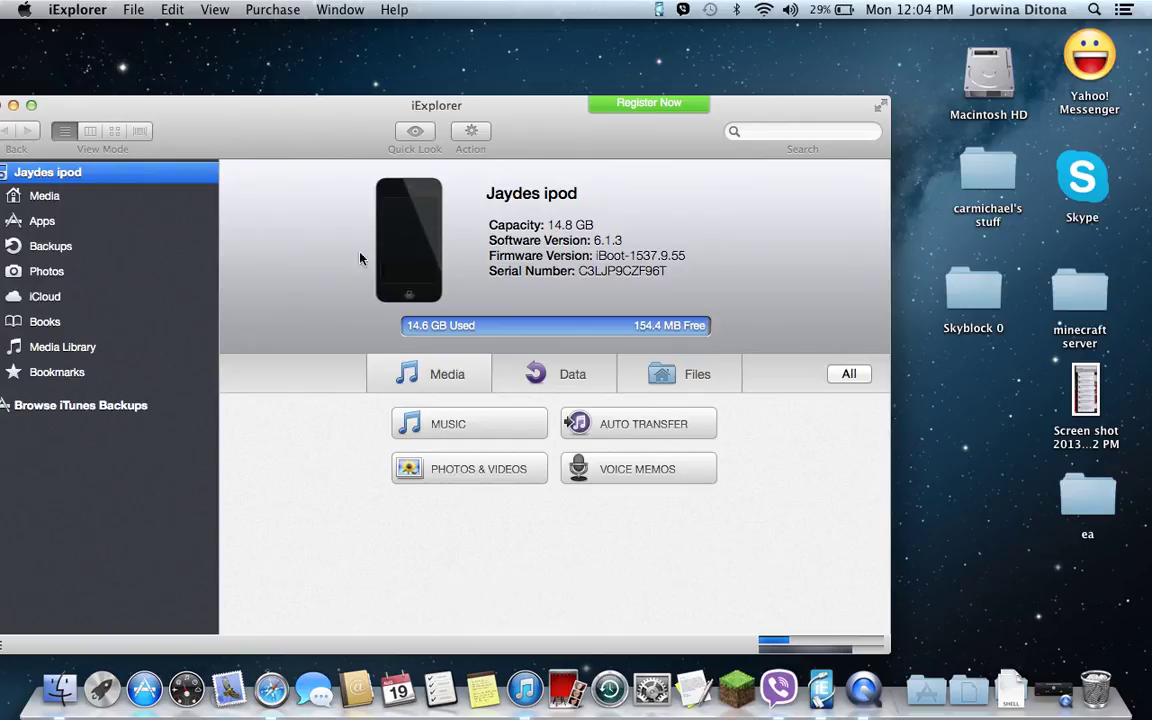
{"action": "left_click_drag", "start_coordinate": [369, 120], "coordinate": [427, 45]}
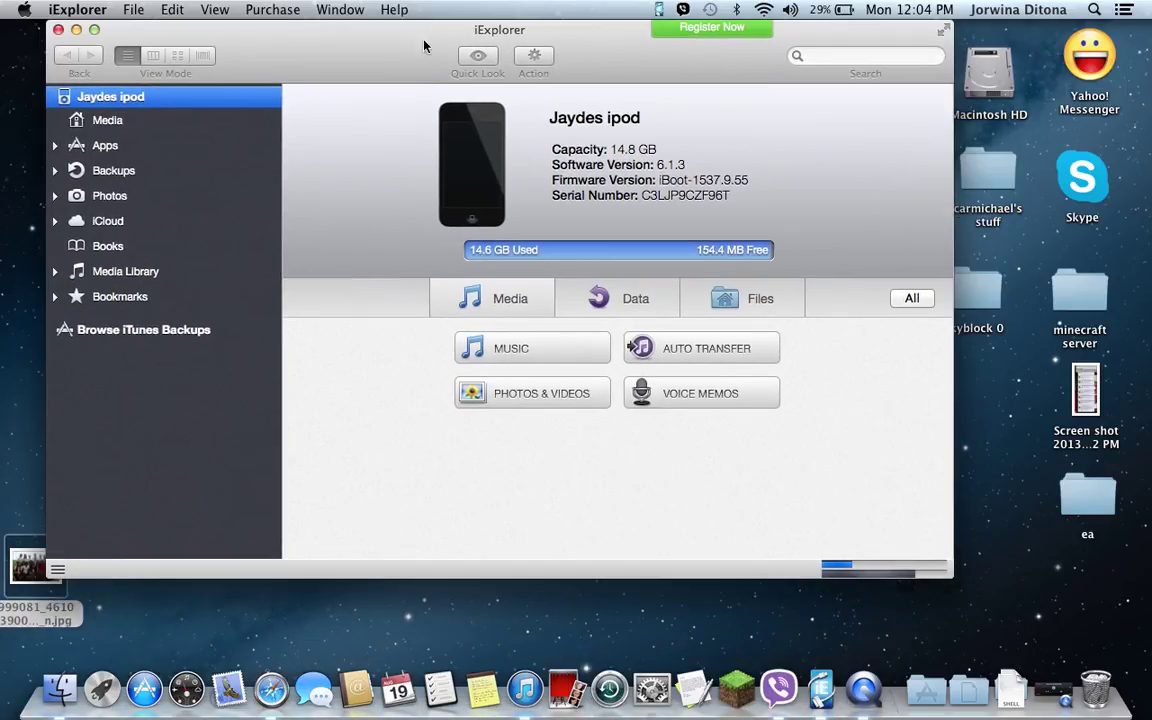
{"action": "left_click", "coordinate": [197, 145]}
{"action": "scroll", "coordinate": [420, 193], "scroll_direction": "down", "scroll_amount": 4}
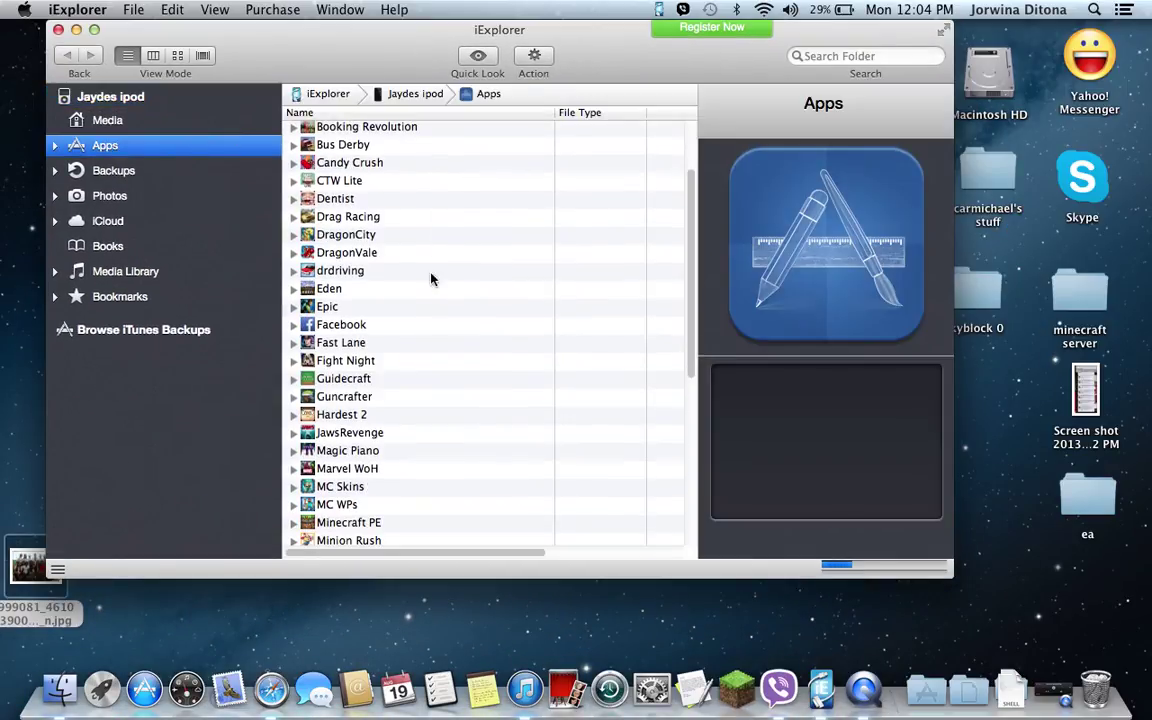
{"action": "double_click", "coordinate": [437, 496]}
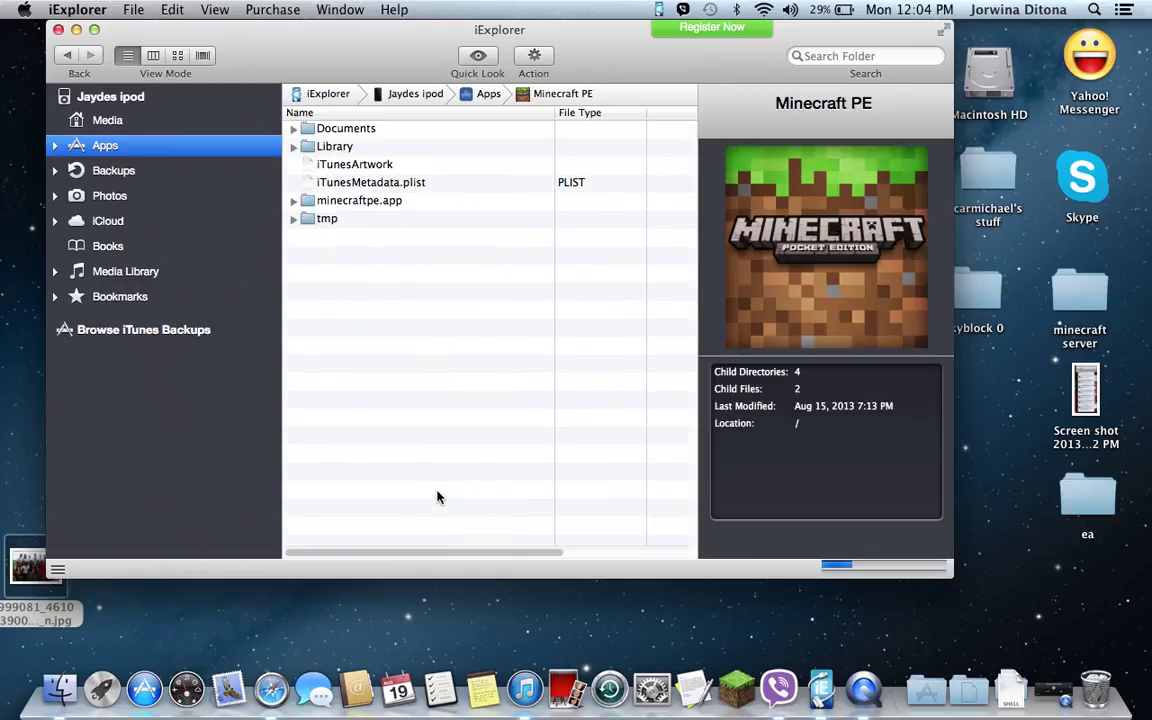
Open Minecraft PE's Documents/games/com.mojang/minecraftWorlds folder and try to add the Skyblock 0 folder from the desktop.
{"action": "double_click", "coordinate": [387, 129]}
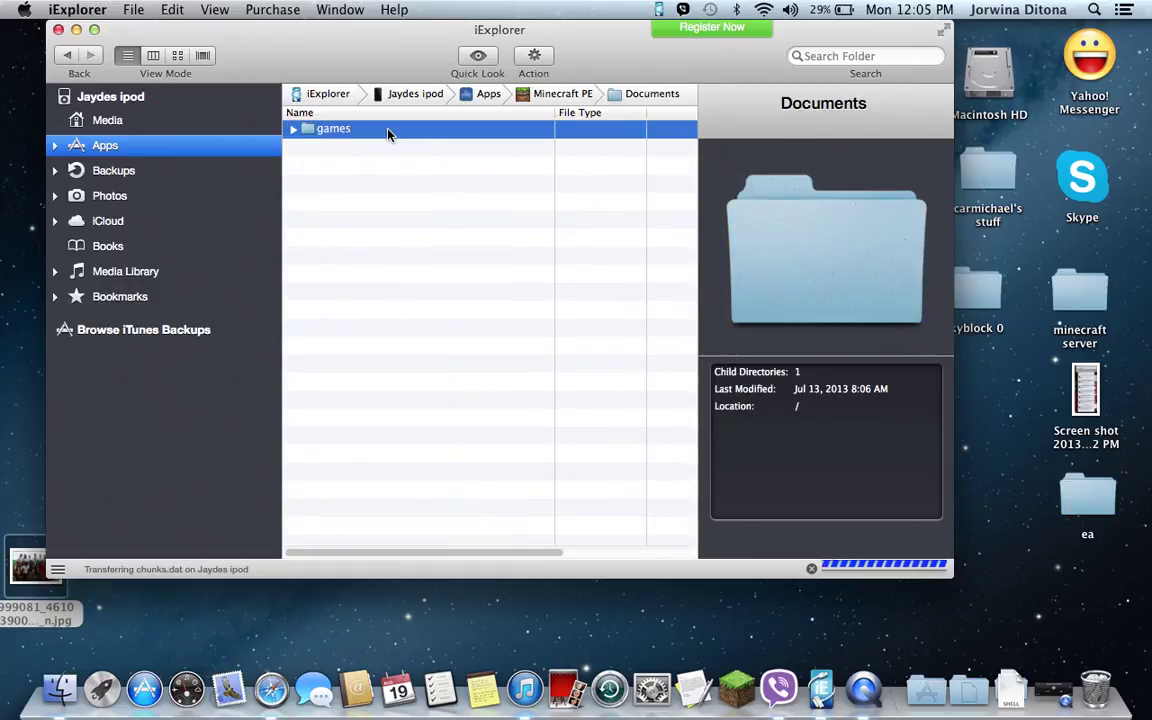
{"action": "double_click", "coordinate": [389, 130]}
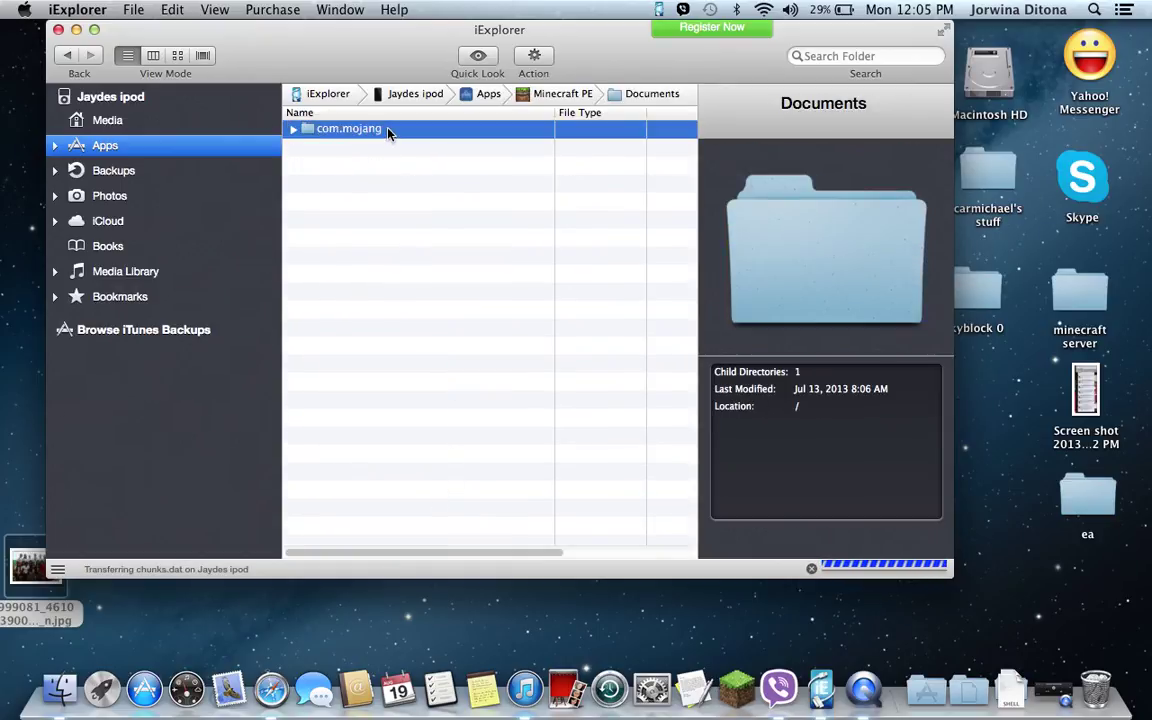
{"action": "double_click", "coordinate": [389, 130]}
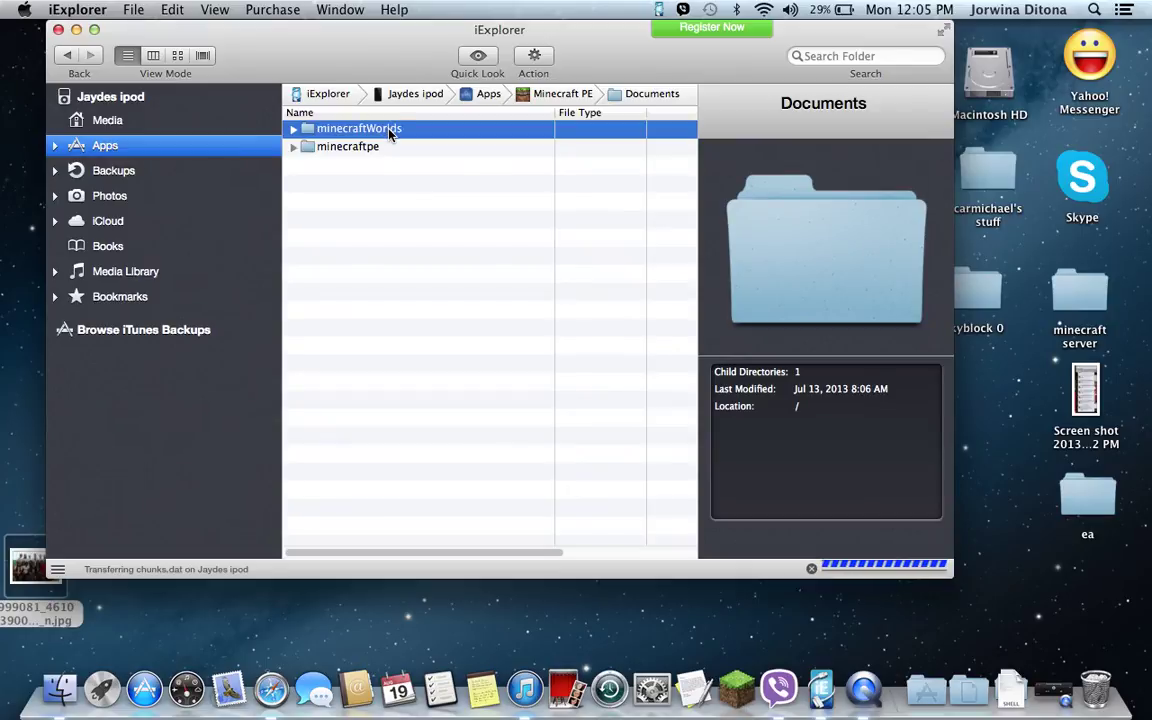
{"action": "double_click", "coordinate": [390, 131]}
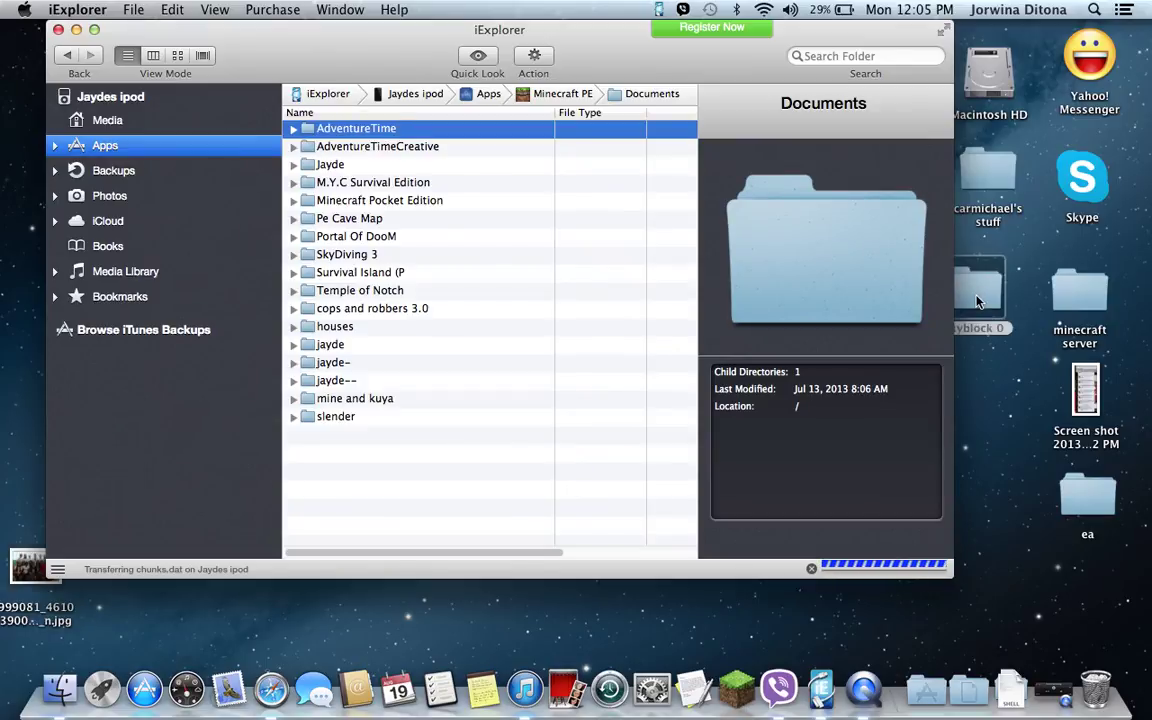
{"action": "left_click_drag", "start_coordinate": [975, 300], "coordinate": [915, 244]}
{"action": "left_click", "coordinate": [63, 57]}
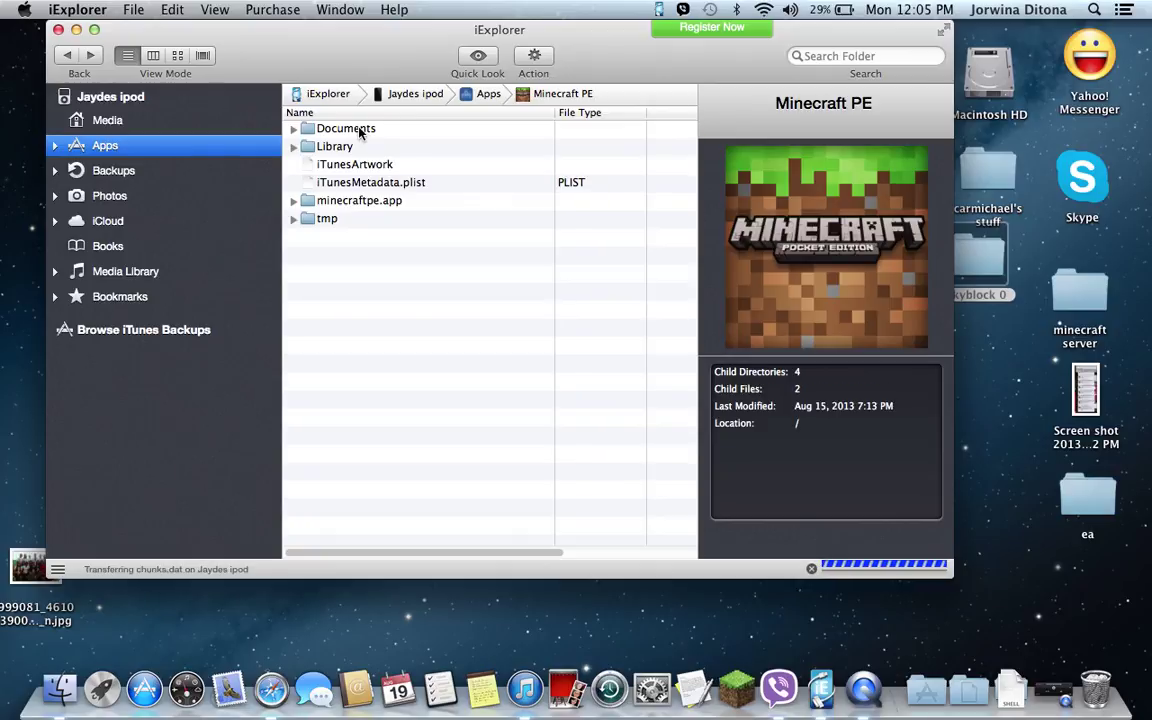
Open com.mojang inside Minecraft PE's Documents/games and copy the desktop's Skyblock 0 folder into minecraftWorlds.
{"action": "double_click", "coordinate": [361, 134]}
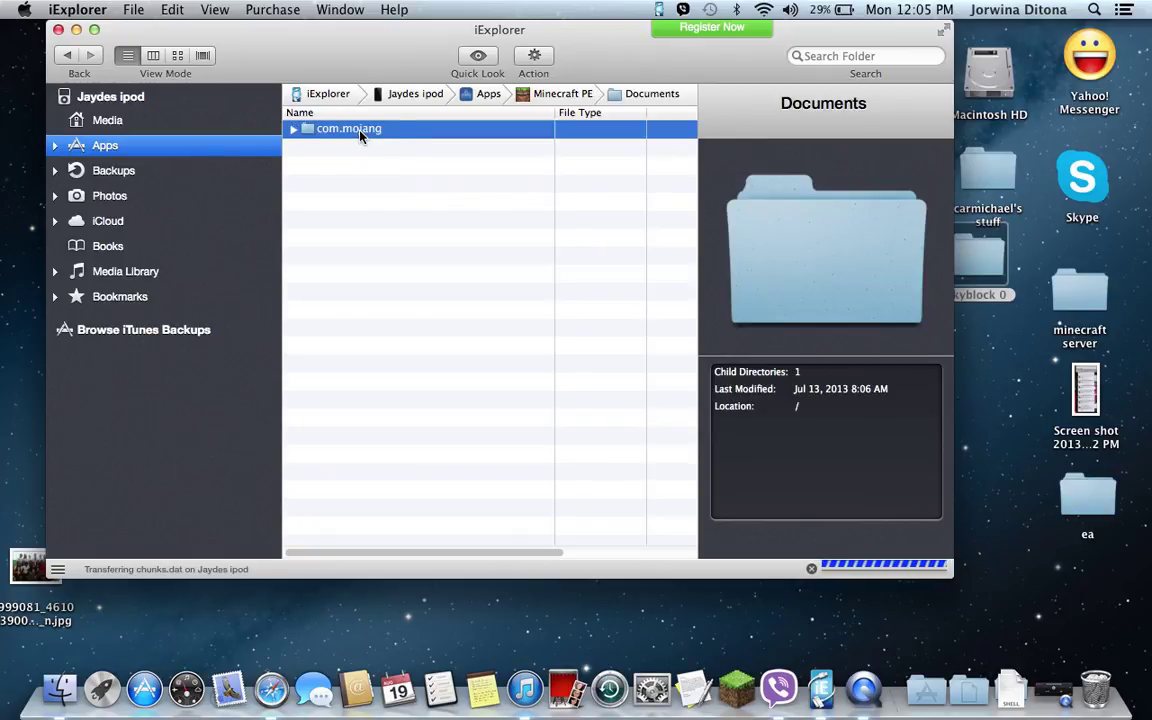
{"action": "double_click", "coordinate": [361, 134]}
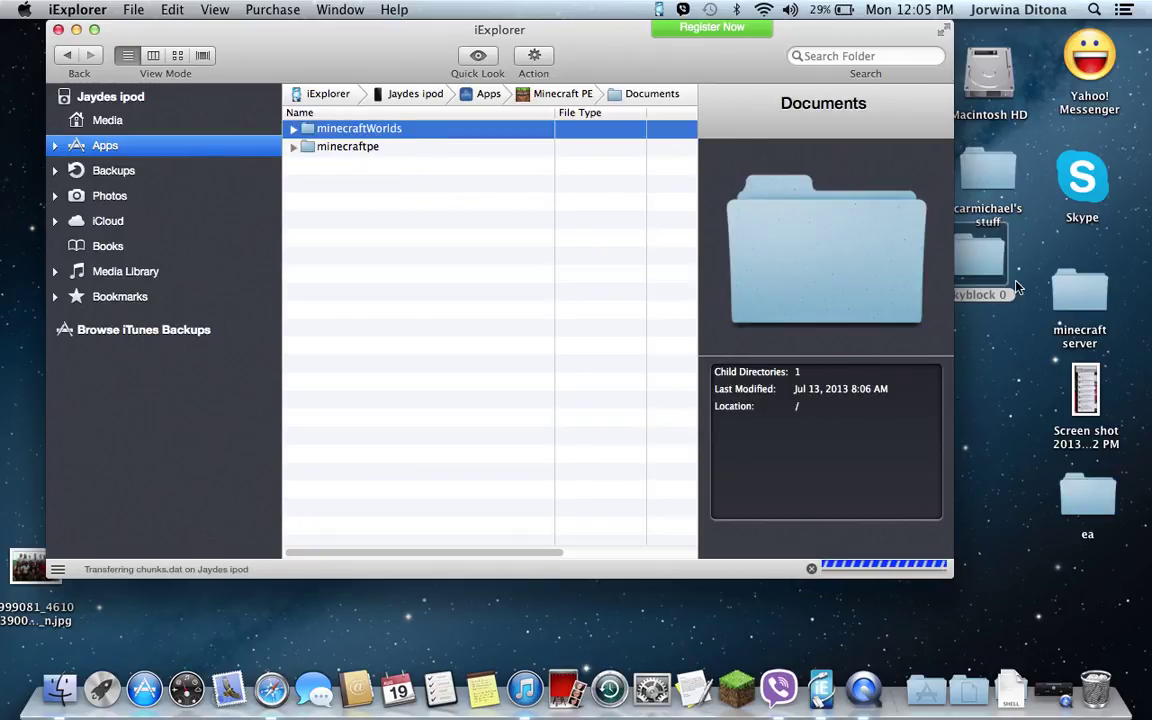
{"action": "left_click_drag", "start_coordinate": [980, 262], "coordinate": [491, 134]}
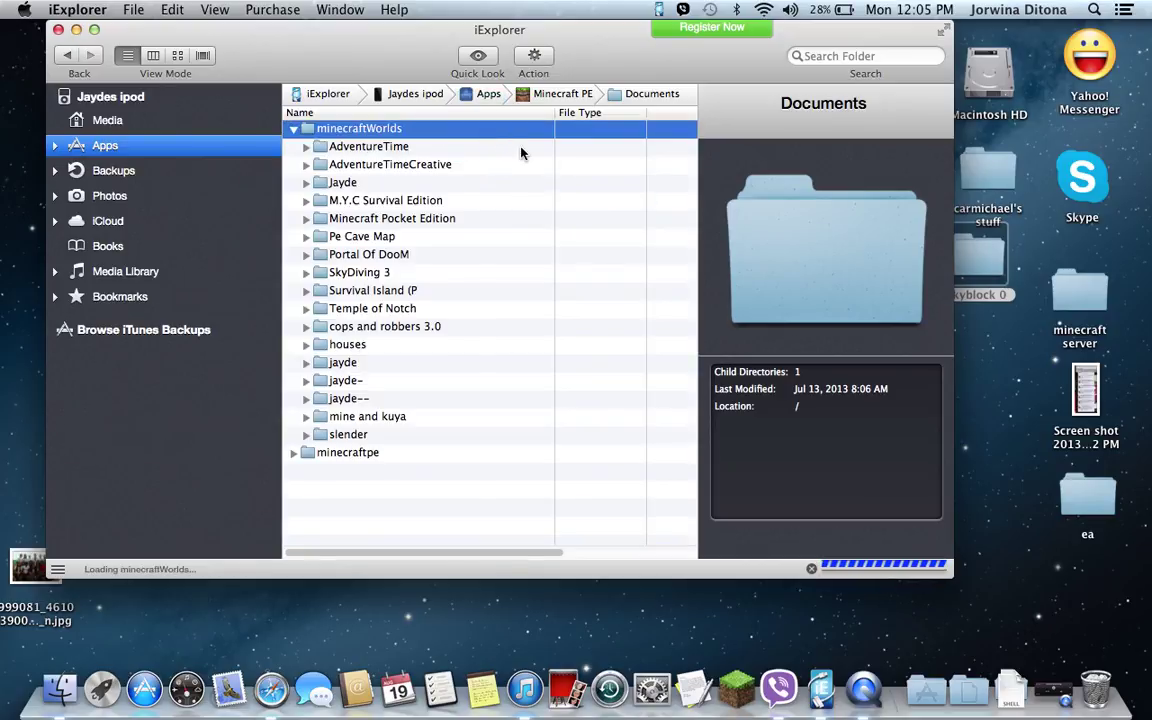